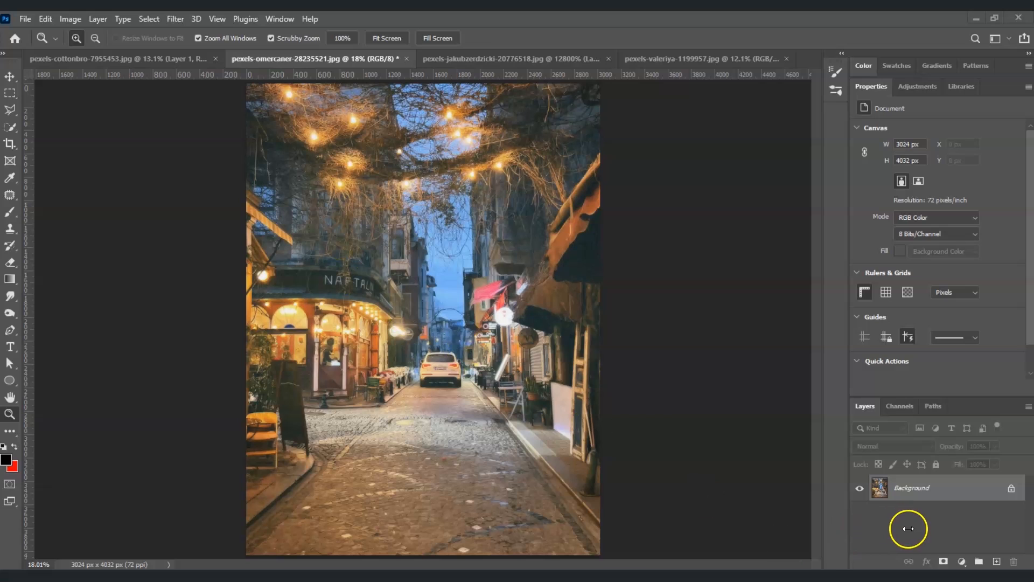
Duplicate the Background layer, naming the copy film halation.
right_click(930, 491)
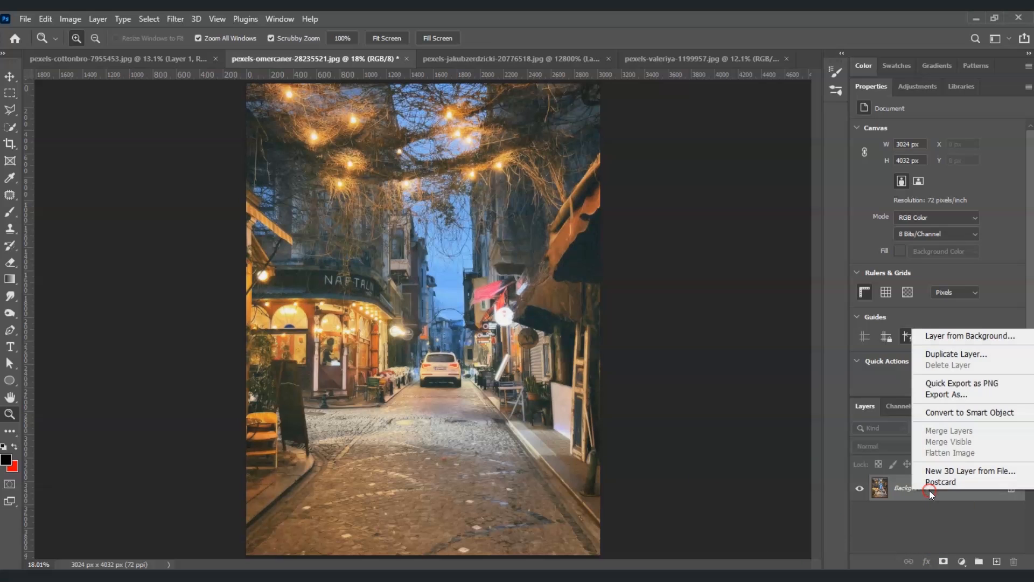
click(988, 358)
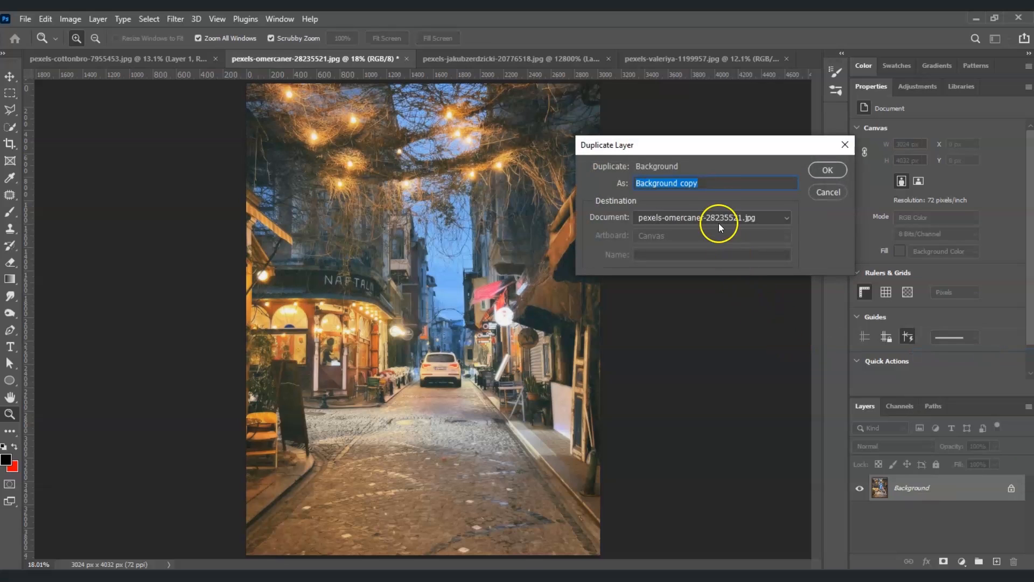
text(fil)
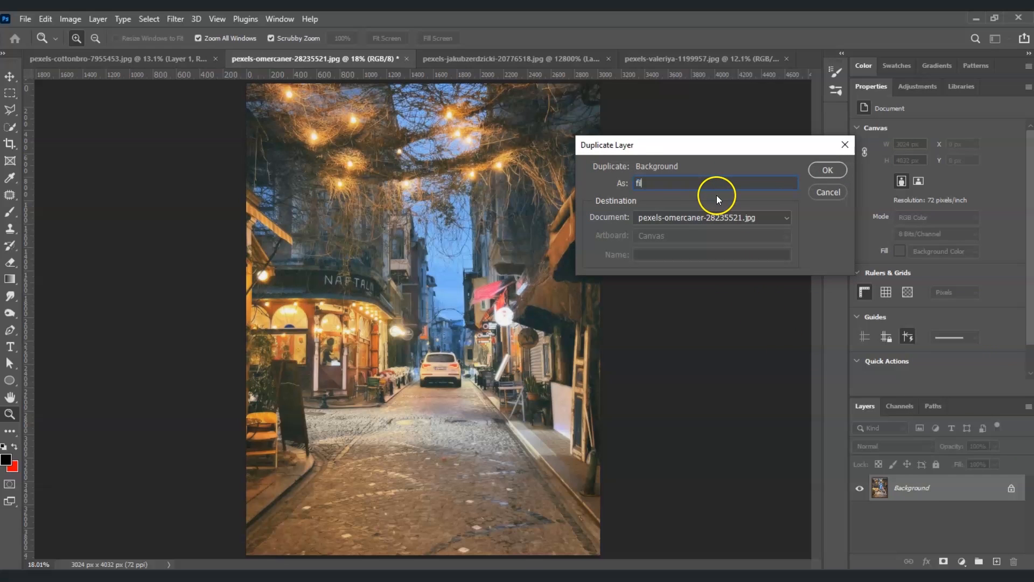
text(m halation)
click(830, 170)
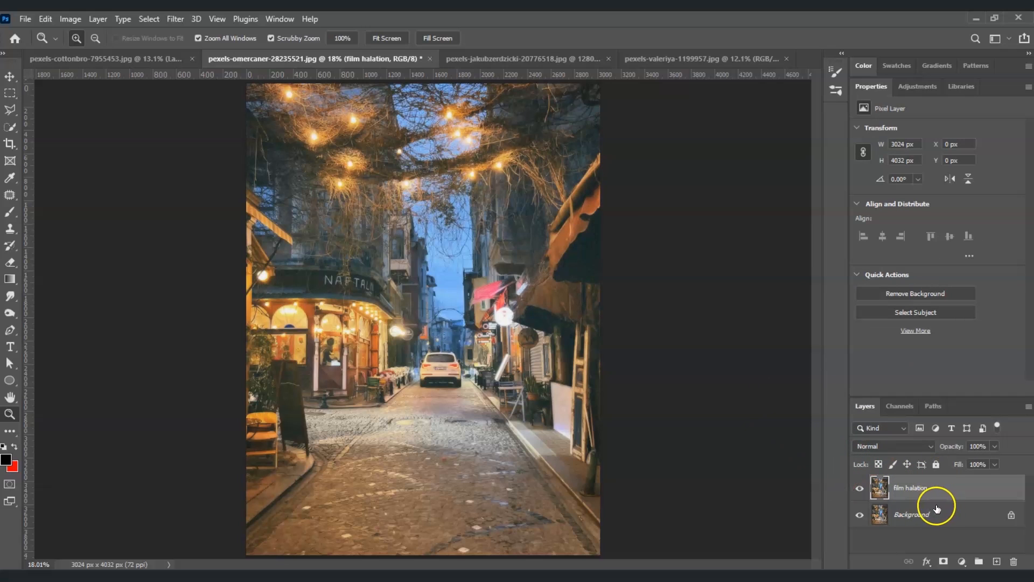
Convert the film halation layer to a smart object.
right_click(903, 486)
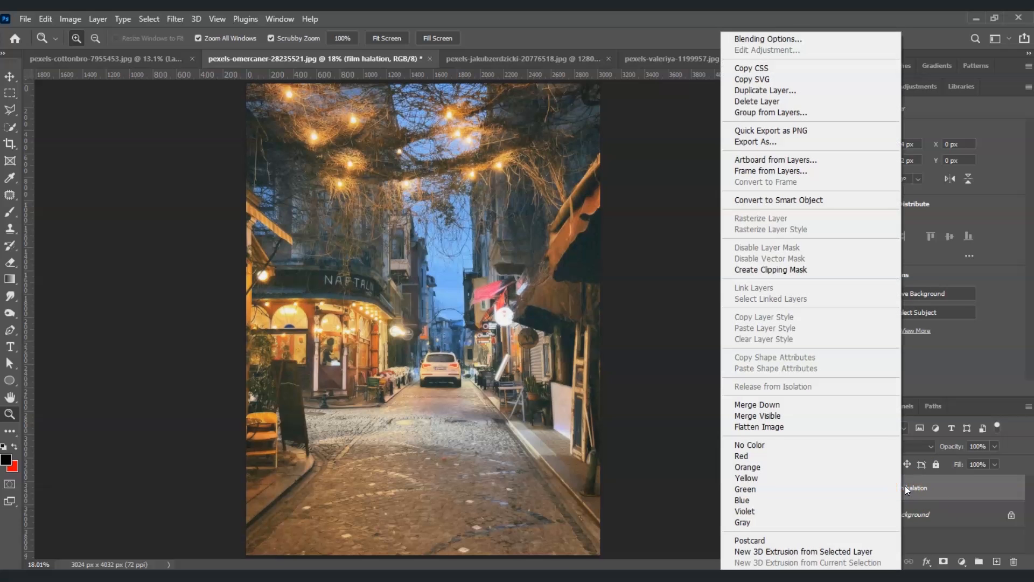
click(878, 199)
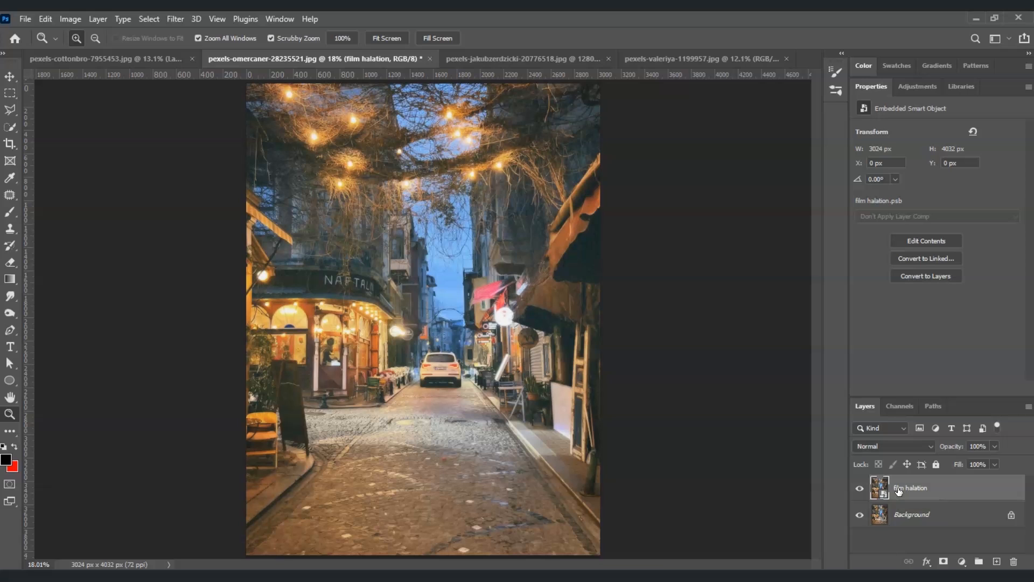
click(897, 500)
click(913, 490)
Apply a Threshold adjustment to the film halation layer with a threshold level of 136.
click(70, 19)
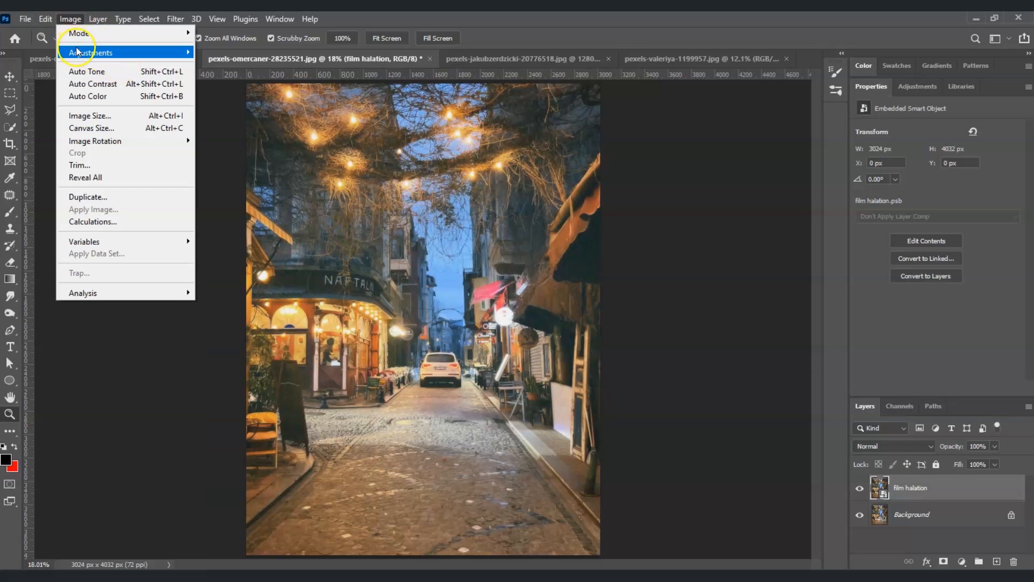
mouse_move(79, 52)
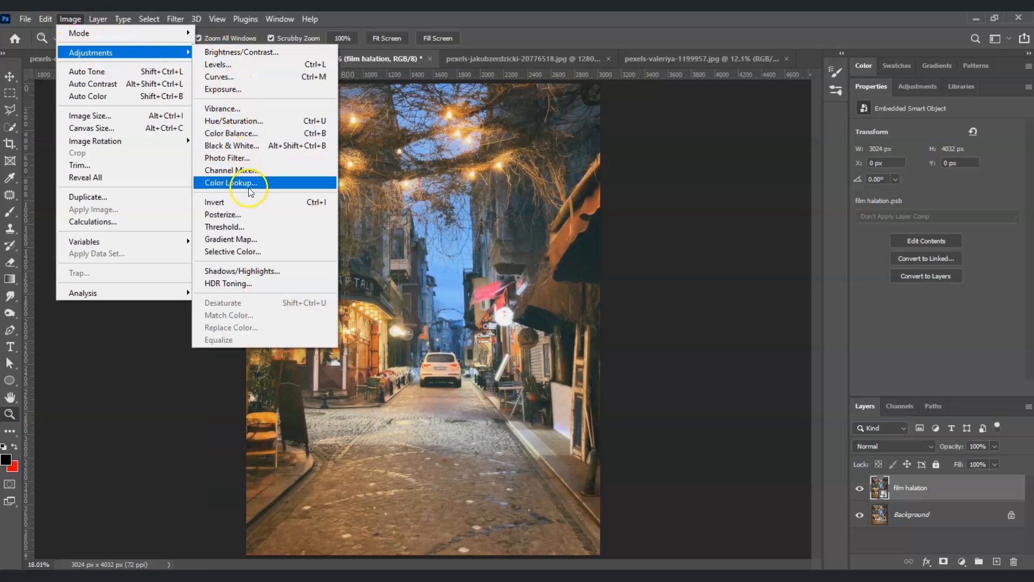
click(256, 230)
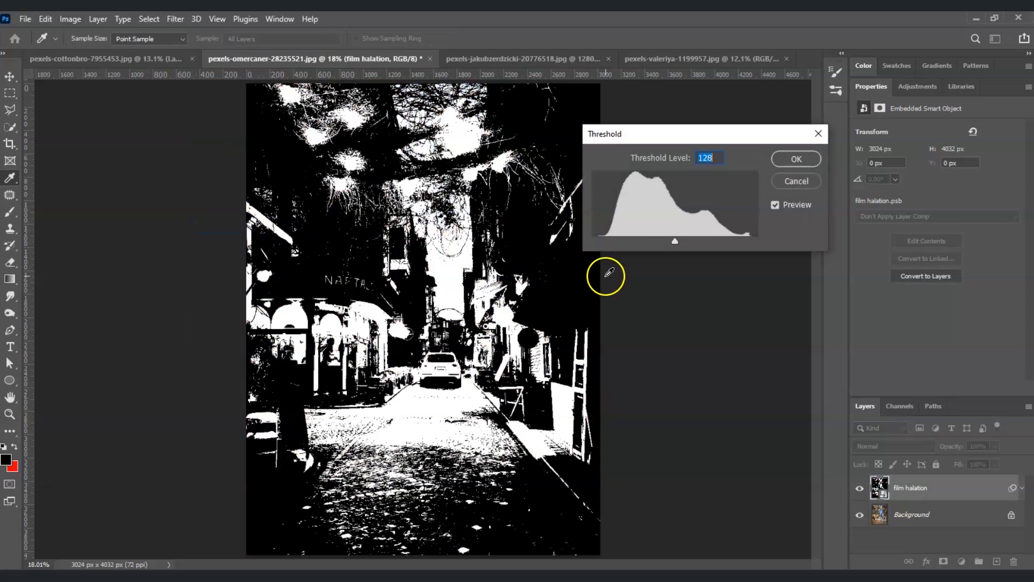
drag(675, 239, 684, 238)
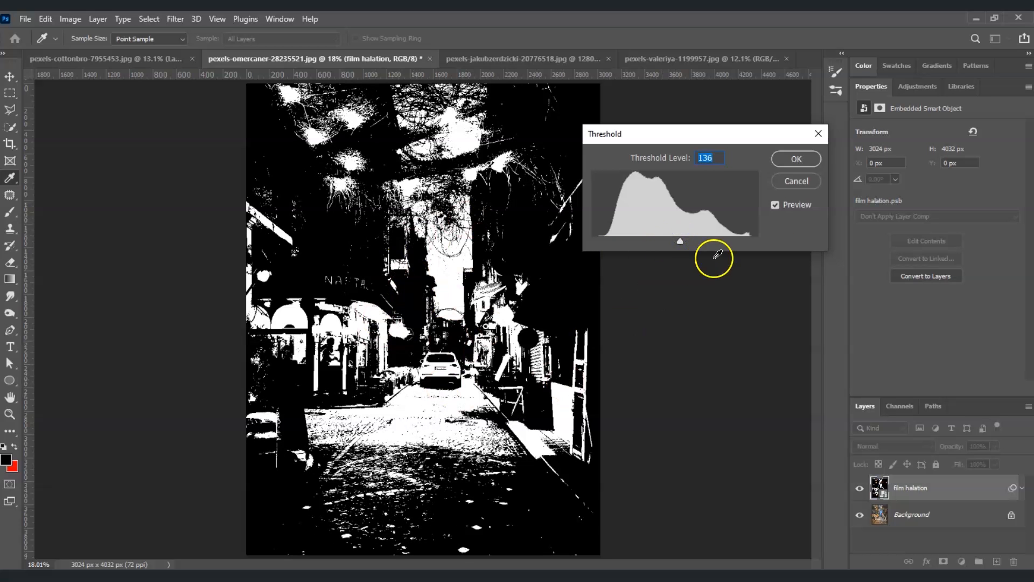
click(803, 158)
key(z)
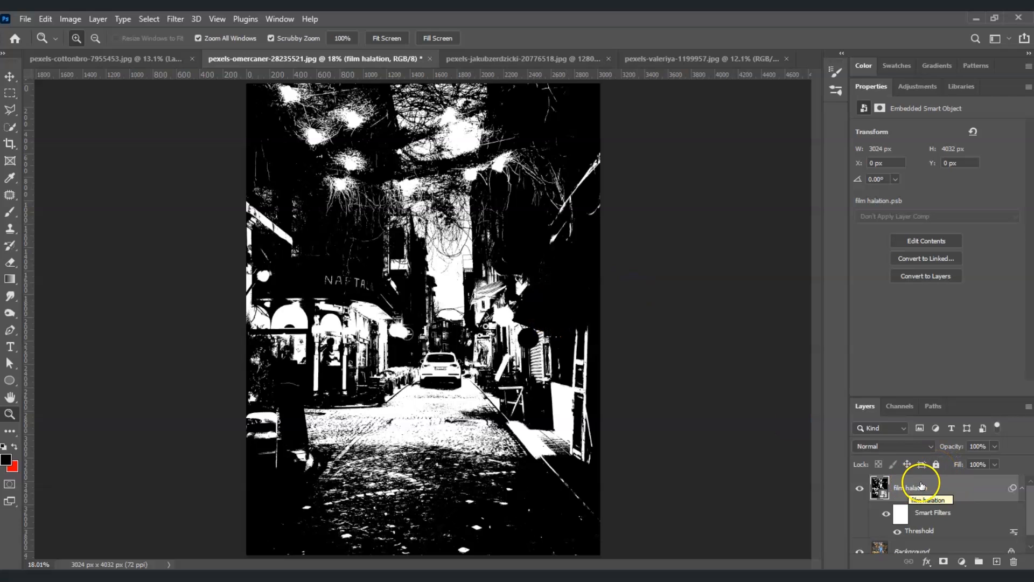
Apply a Gaussian Blur with a radius of 24.9 pixels to the film halation layer.
click(172, 19)
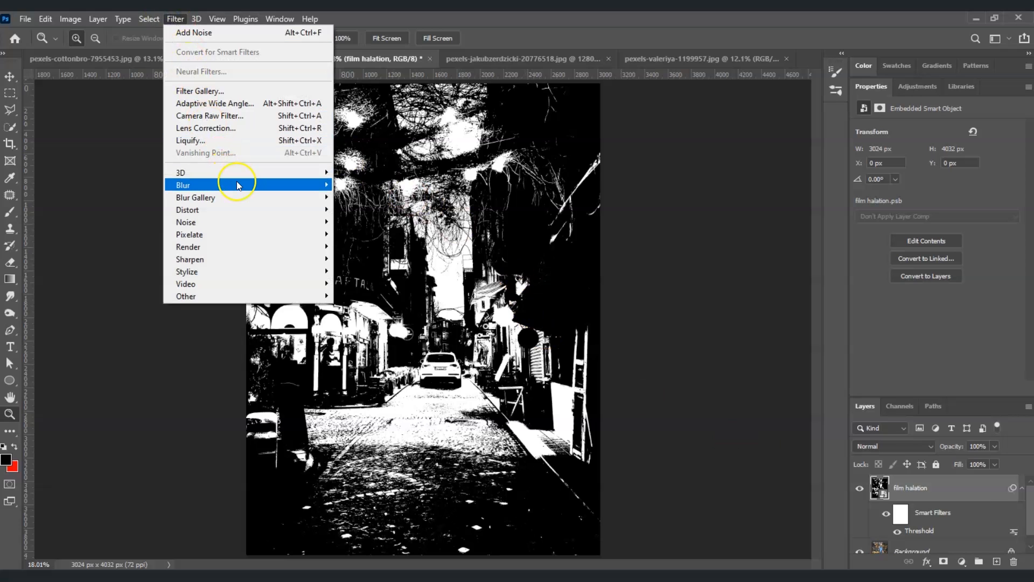
mouse_move(237, 181)
click(362, 234)
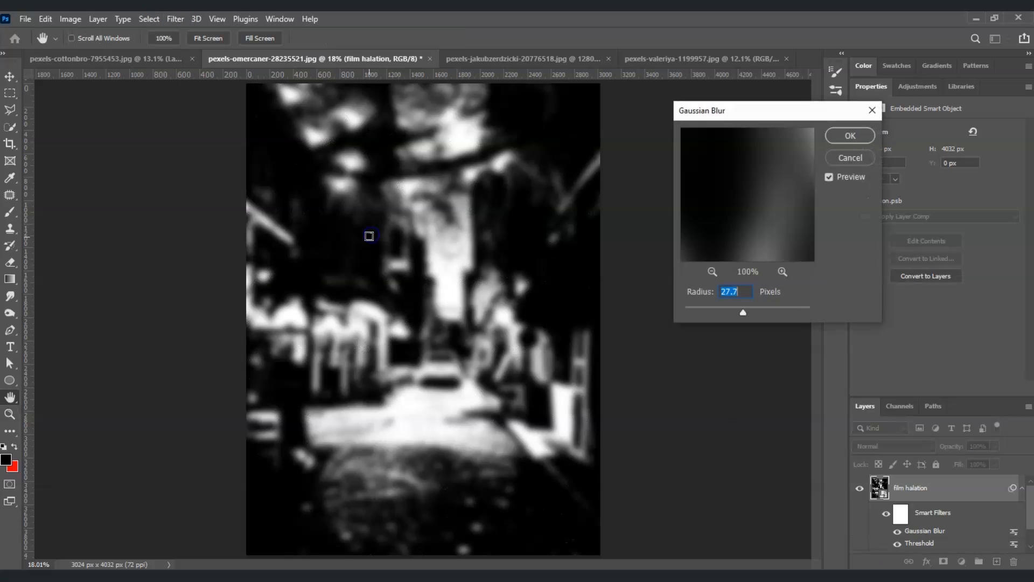
drag(733, 305, 746, 307)
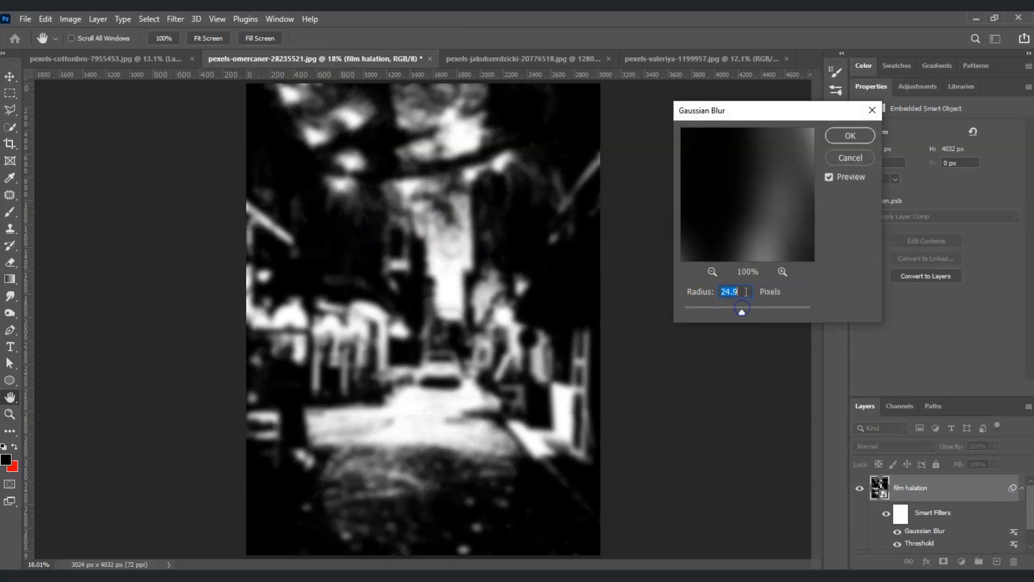
key(Return)
Set the film halation layer's blend mode to Screen.
key(z)
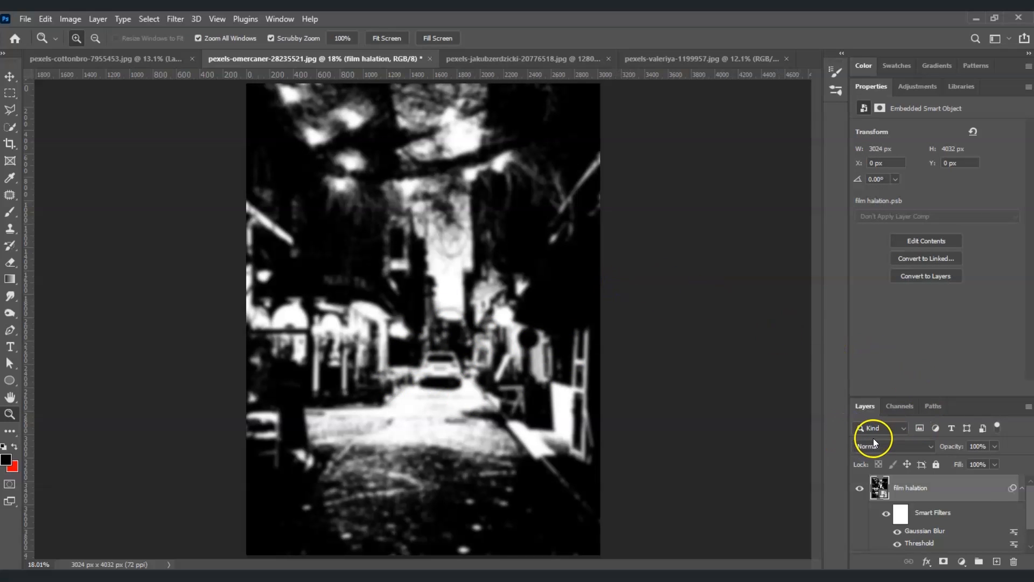
click(930, 446)
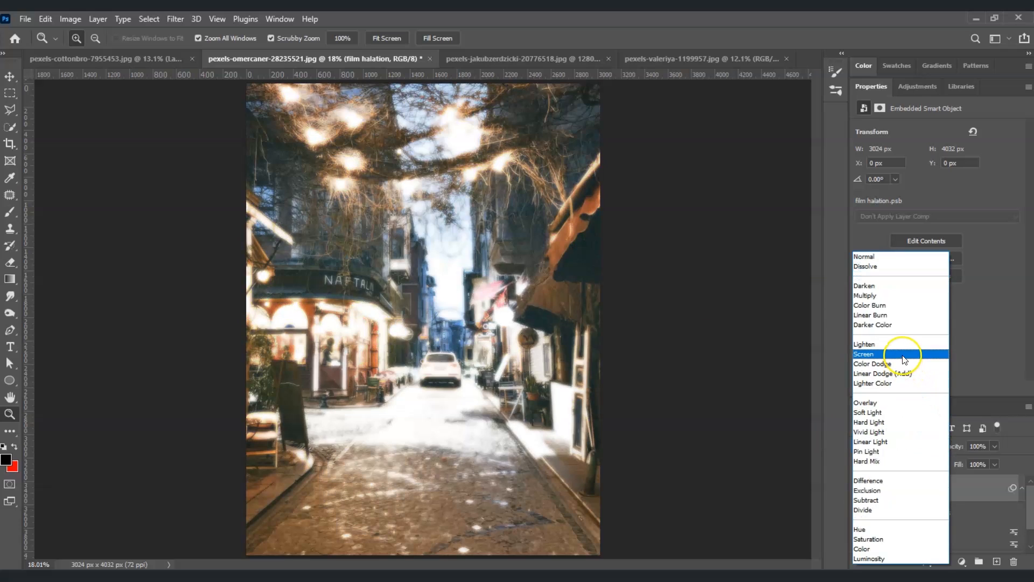
click(905, 355)
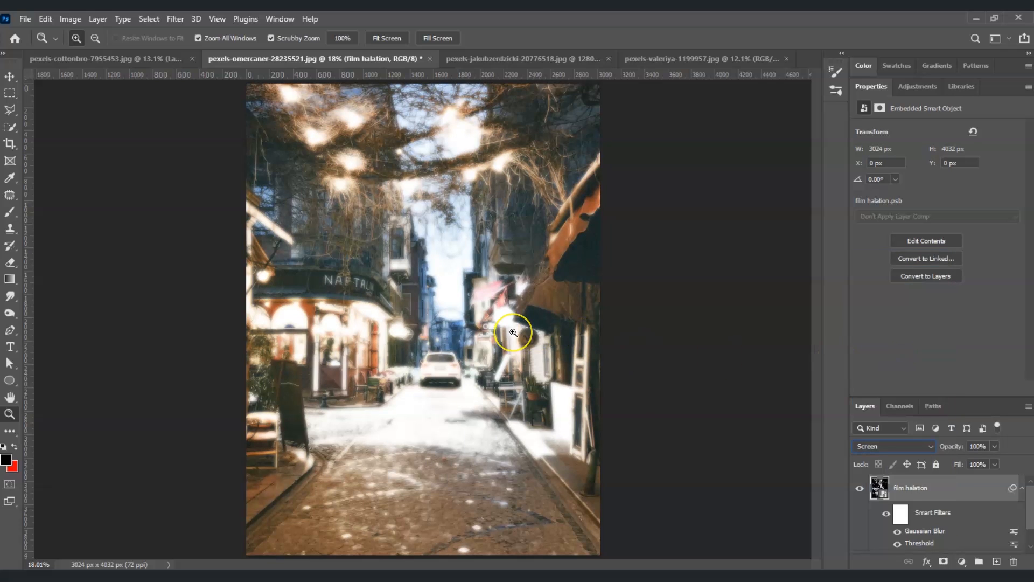
Add a layer mask to the film halation layer.
click(454, 350)
click(455, 350)
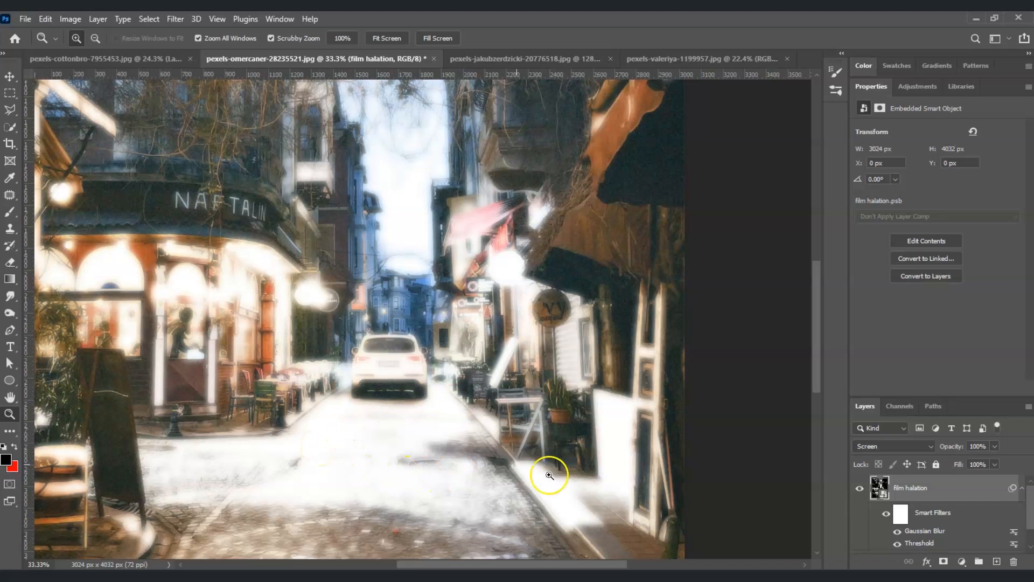
scroll(813, 351, down, 3)
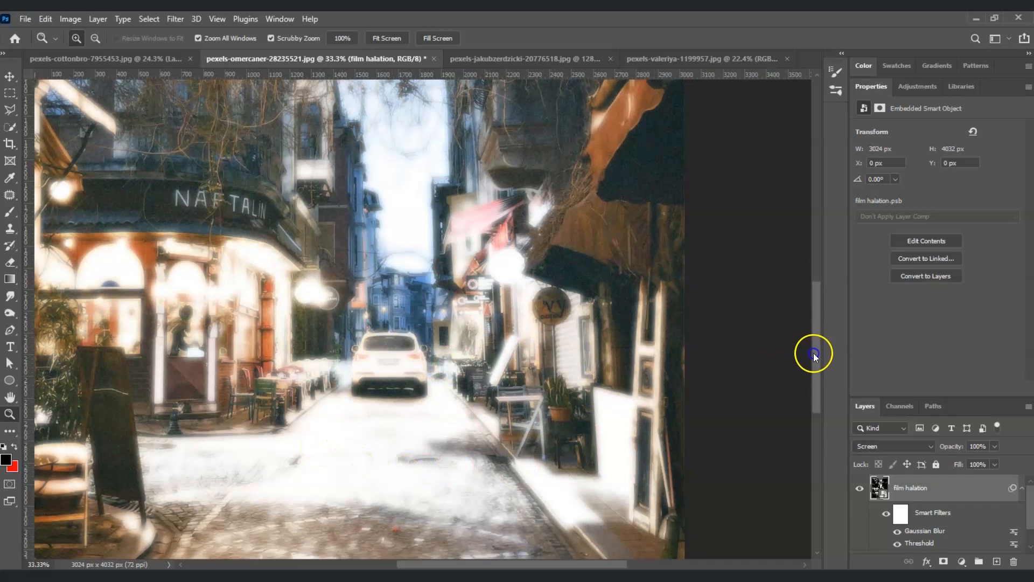
scroll(789, 362, up, 1)
scroll(788, 356, down, 2)
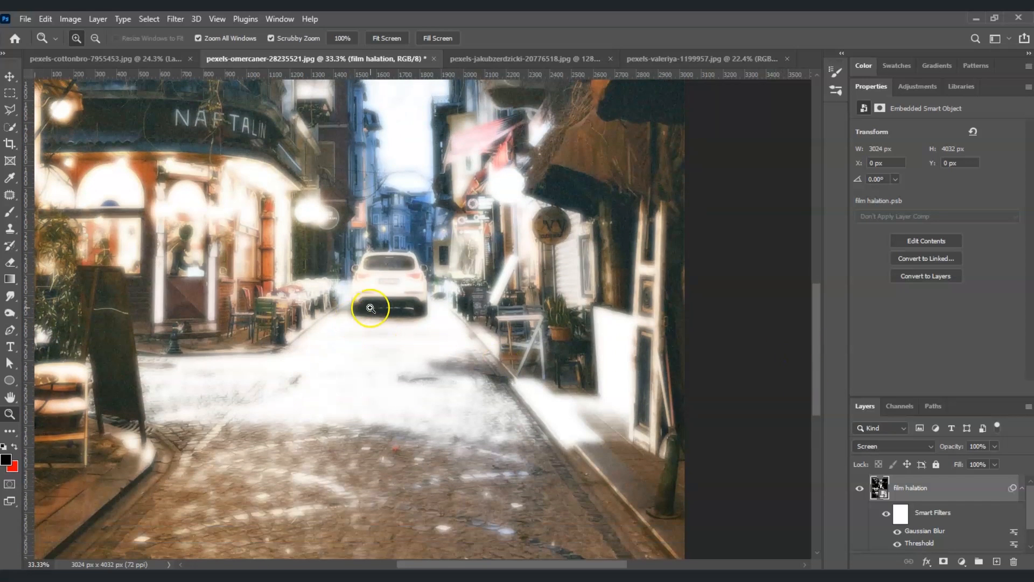
scroll(443, 314, up, 1)
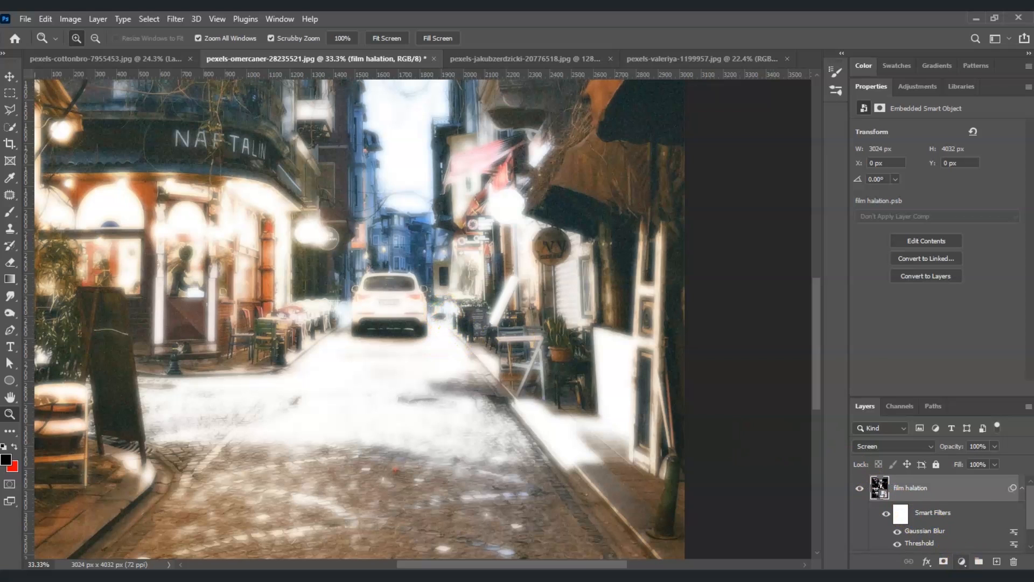
click(943, 562)
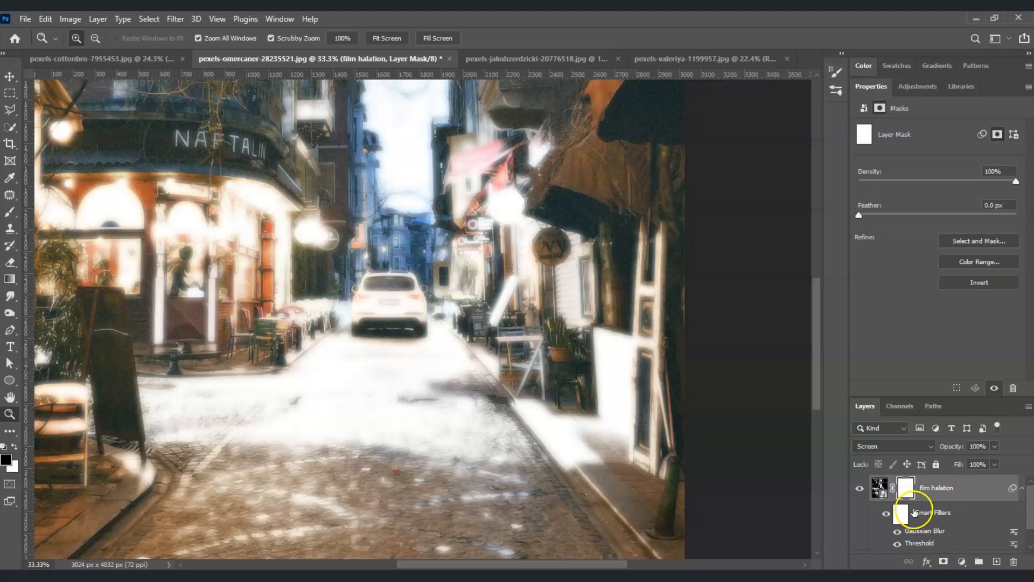
Paint on the mask with a 2300 px Soft Round brush at 20% opacity to tone down the glow on the street.
click(10, 213)
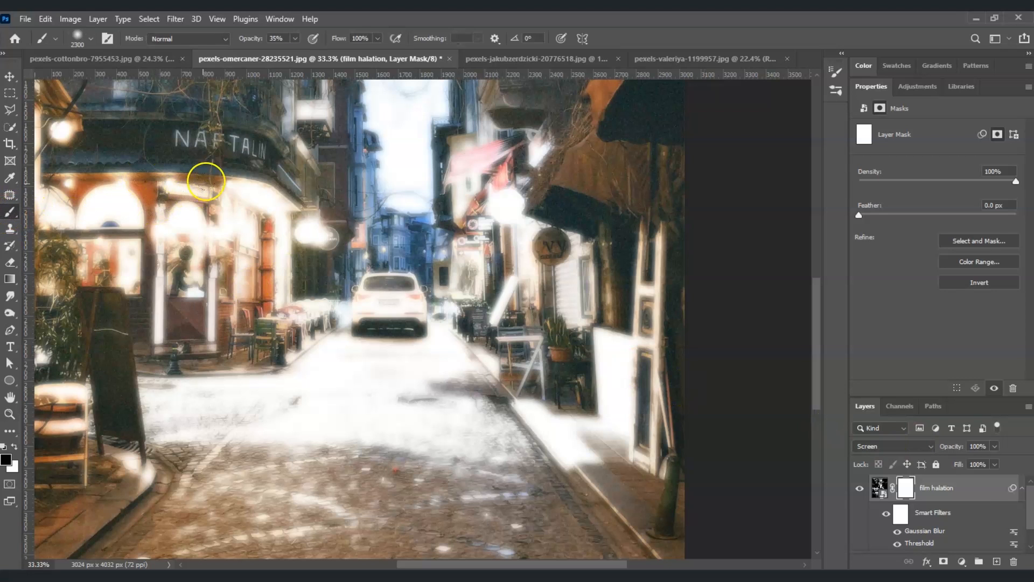
click(277, 38)
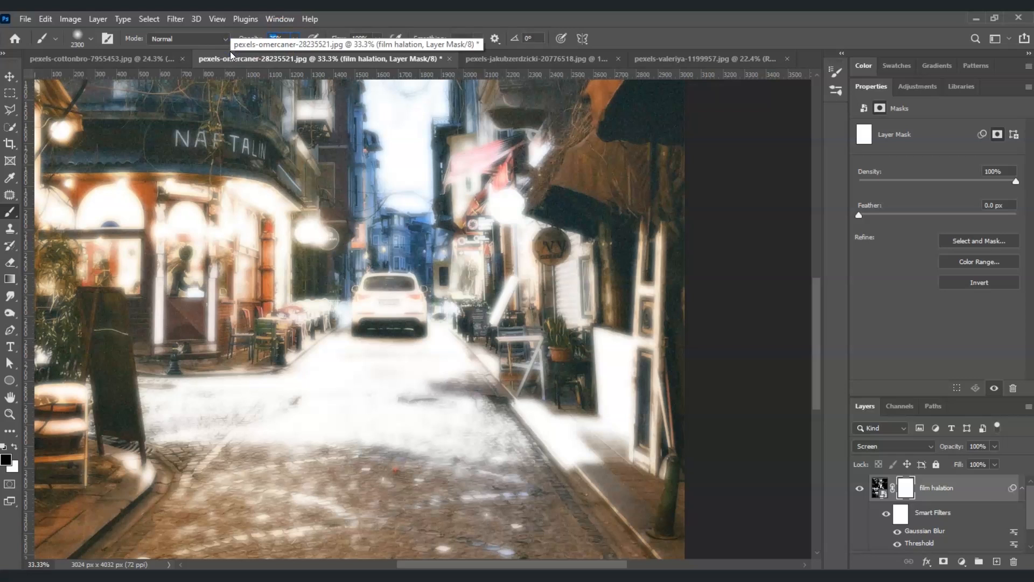
text(20)
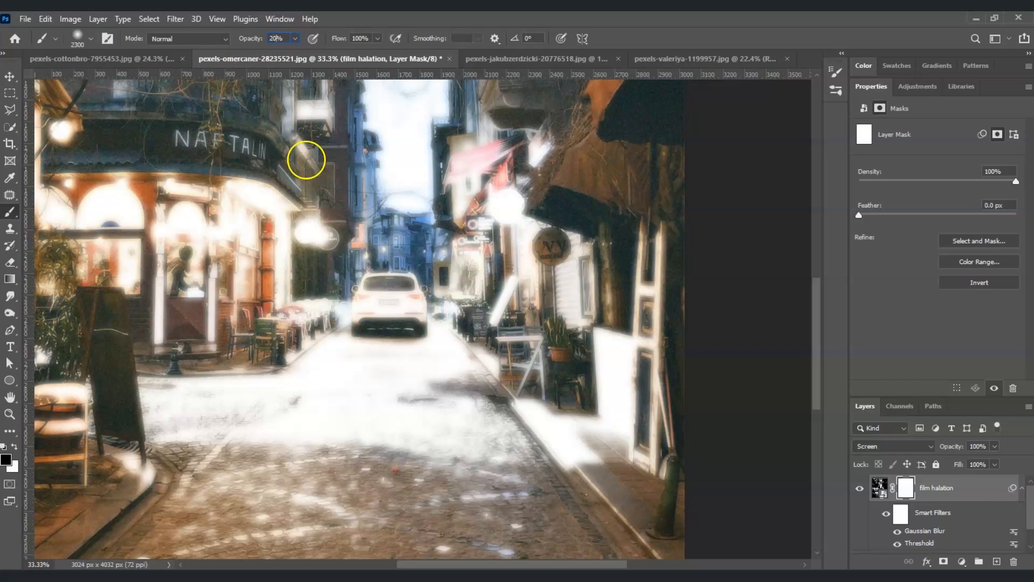
click(88, 39)
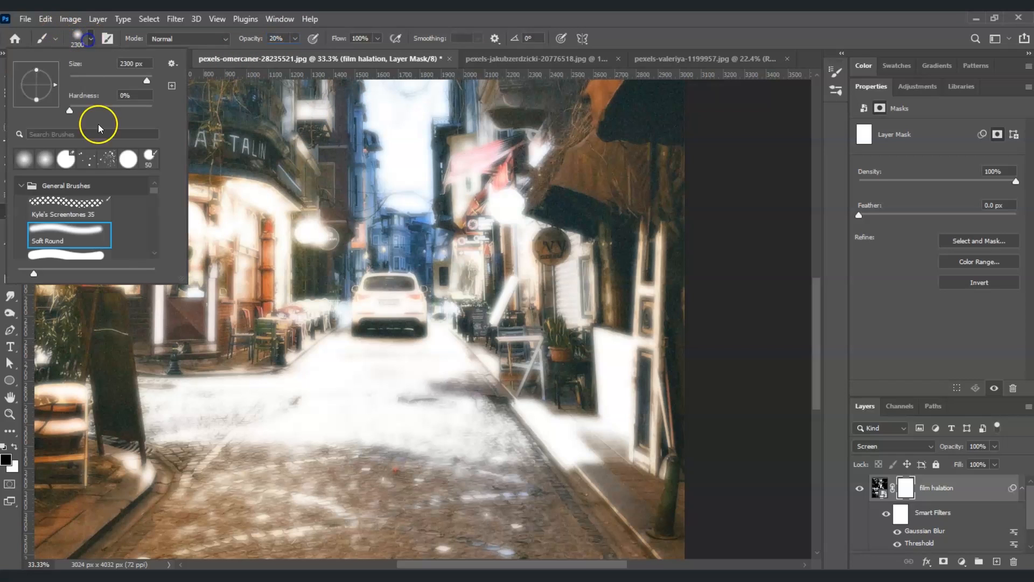
click(75, 233)
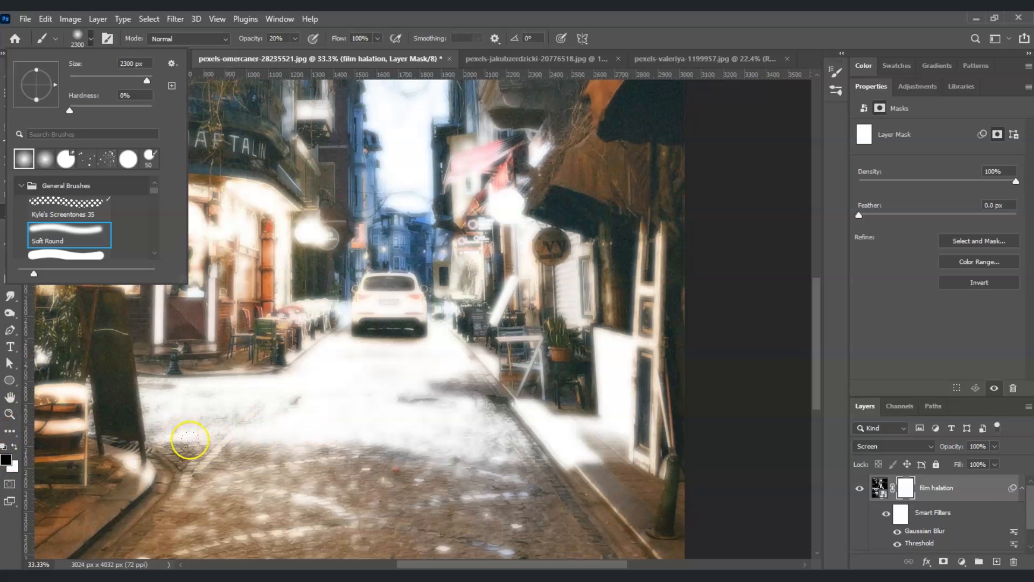
click(583, 378)
click(596, 397)
click(291, 425)
click(399, 405)
click(409, 405)
click(217, 411)
Reduce the brush to 800 px and paint over the sky and storefront areas of the mask to soften more glow.
key(bracketleft)
key(bracketleft)
key(bracketleft)
key(bracketleft)
key(bracketleft)
key(bracketleft)
key(bracketleft)
key(bracketleft)
key(bracketleft)
key(bracketleft)
key(bracketleft)
key(bracketleft)
key(bracketleft)
key(bracketleft)
click(405, 154)
click(405, 122)
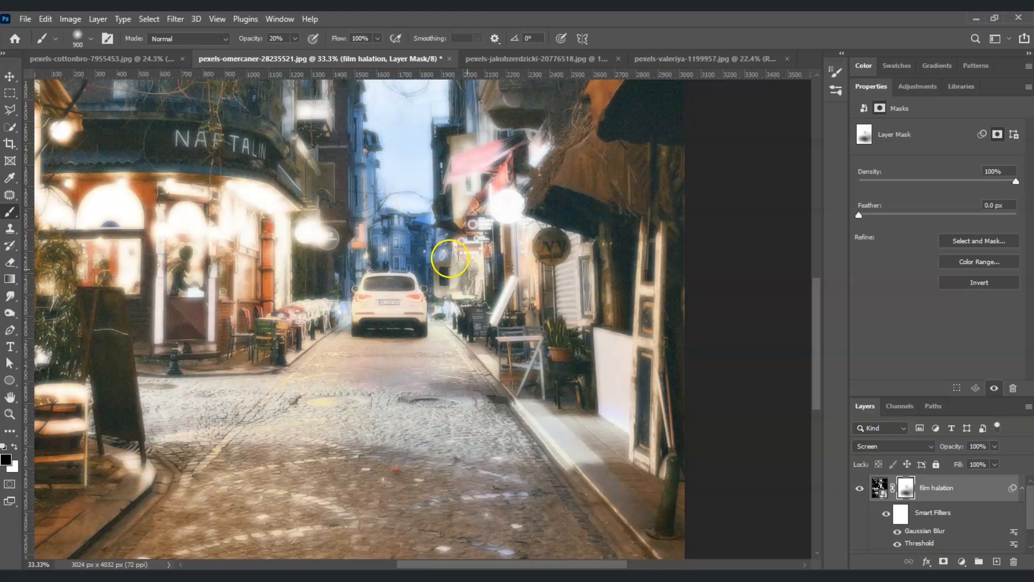
key(bracketleft)
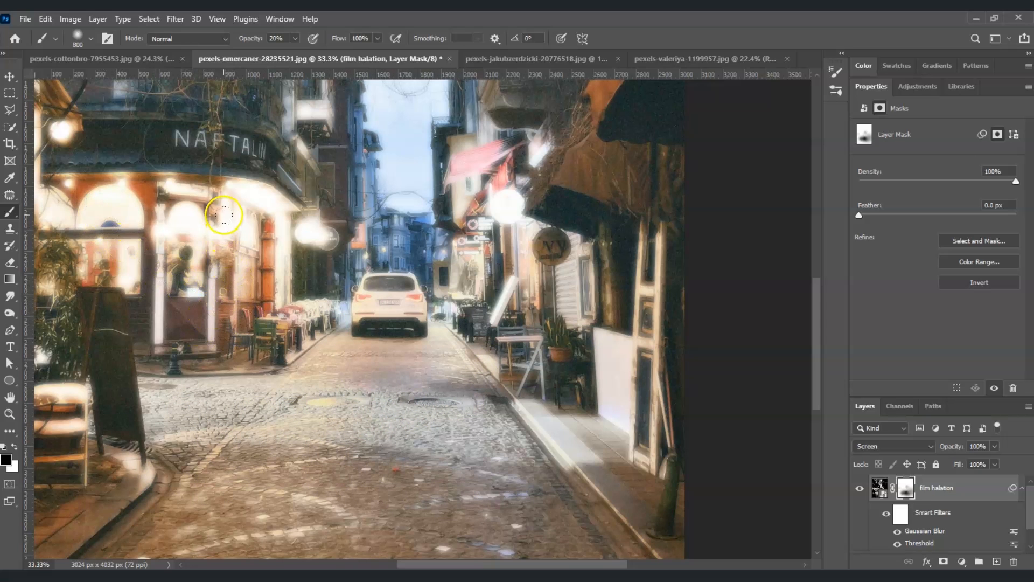
click(262, 226)
click(199, 229)
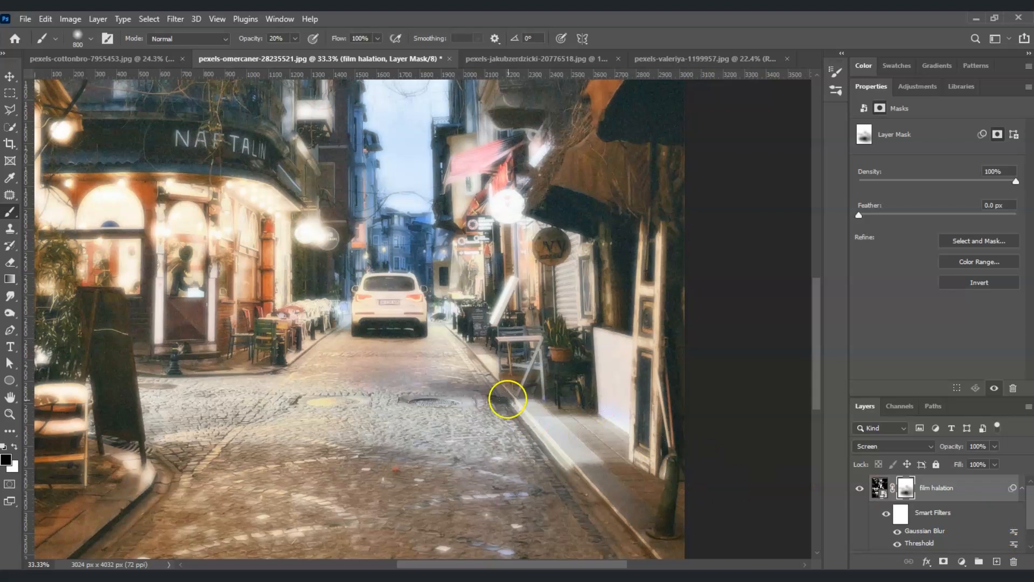
scroll(339, 328, down, 1)
scroll(338, 328, up, 2)
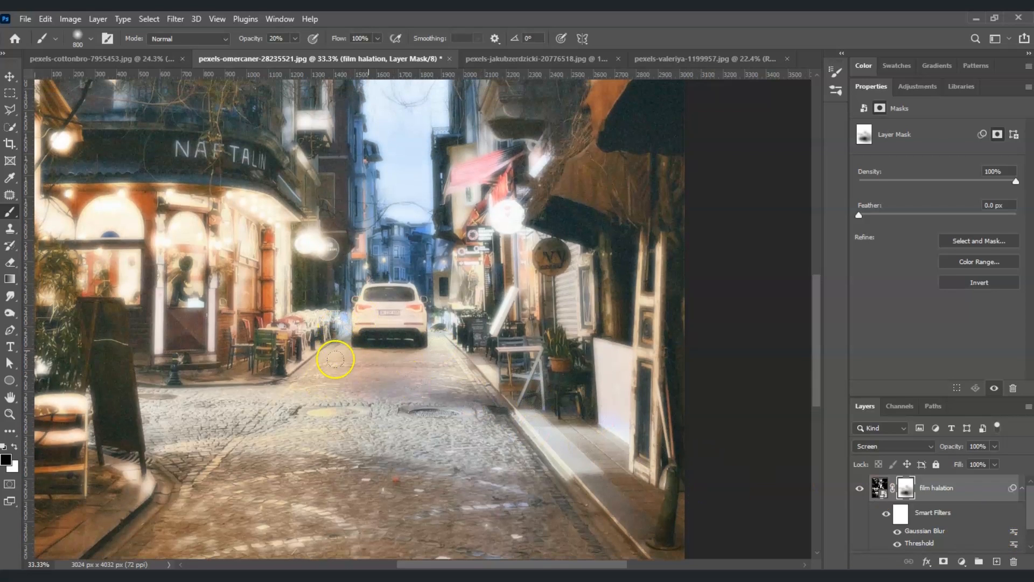
Add a new empty layer and set the foreground color to red ff0012.
click(997, 561)
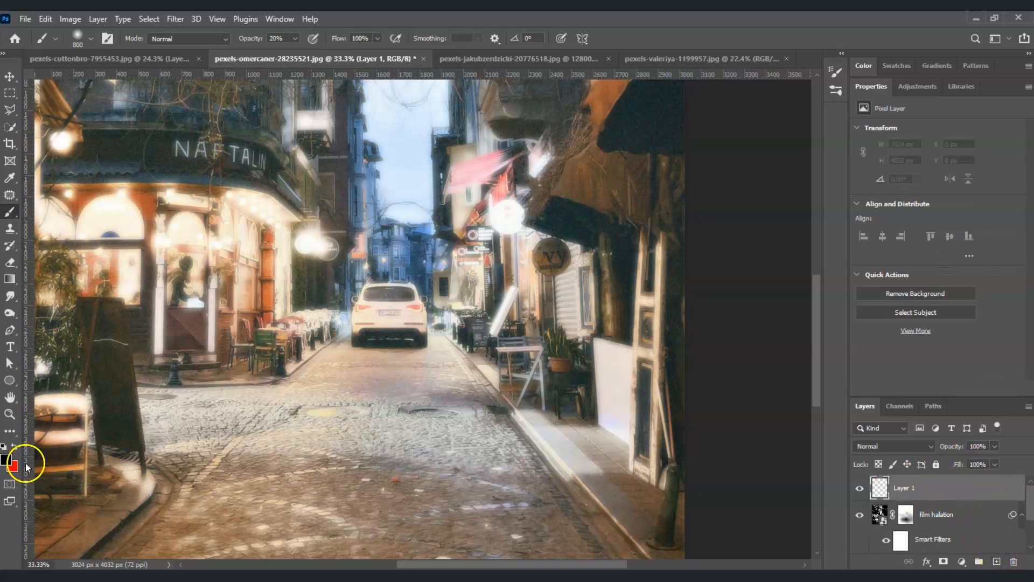
click(6, 459)
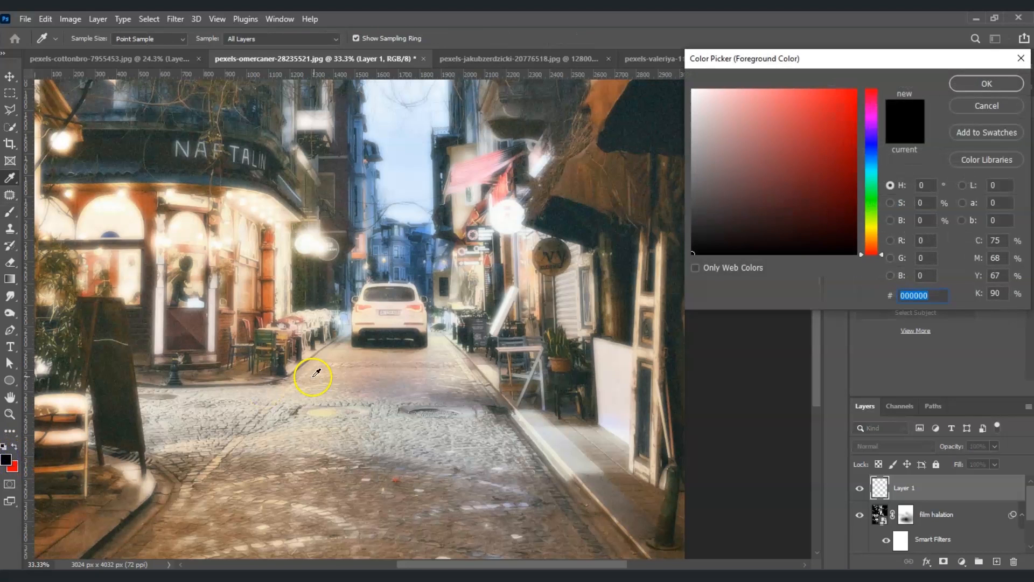
mouse_move(769, 221)
mouse_down()
mouse_move(808, 88)
mouse_move(834, 73)
mouse_move(856, 118)
mouse_move(866, 77)
mouse_up()
click(872, 91)
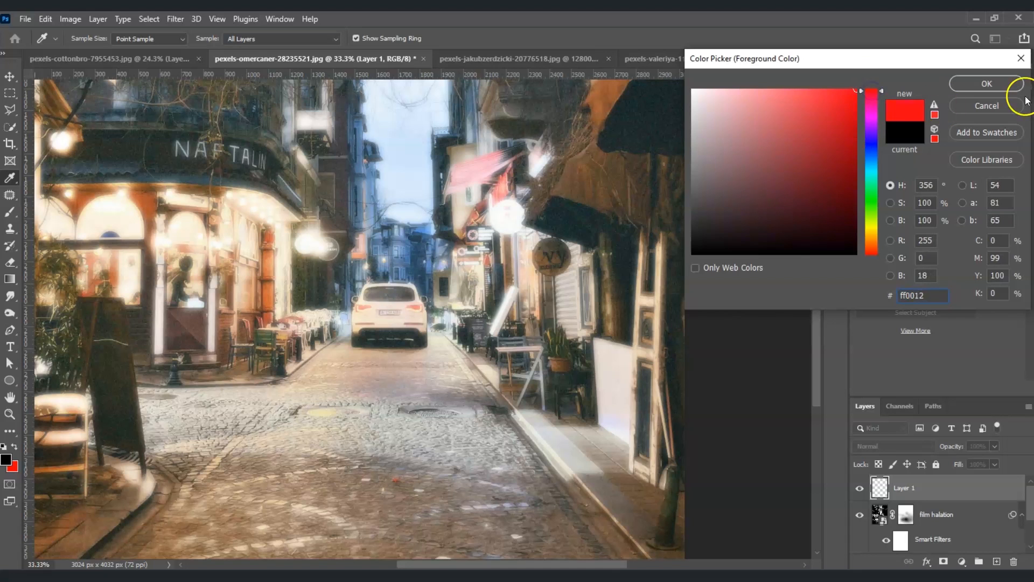
click(1001, 86)
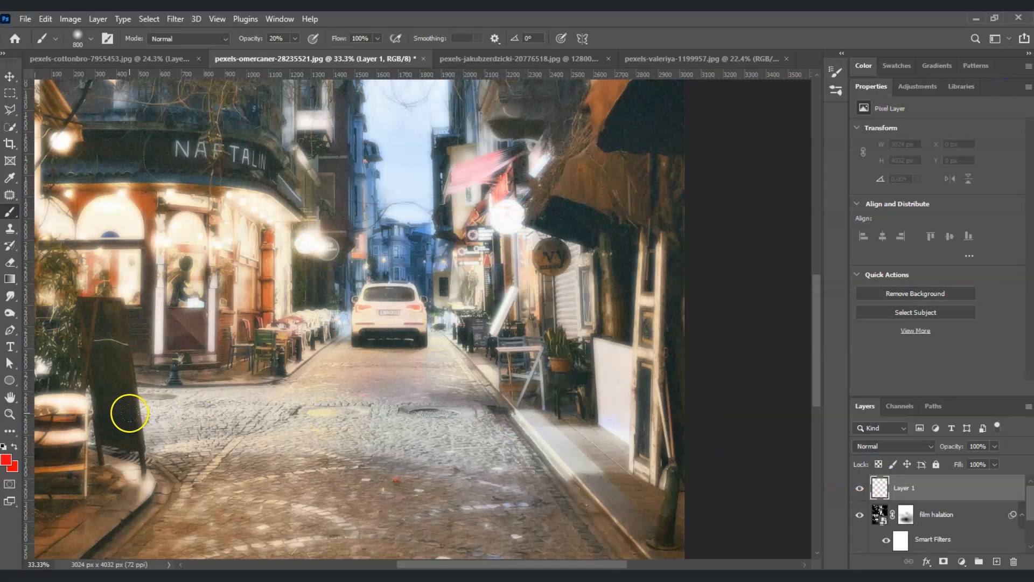
Fill the new empty layer with the red foreground color at 100% opacity in Normal mode.
click(46, 18)
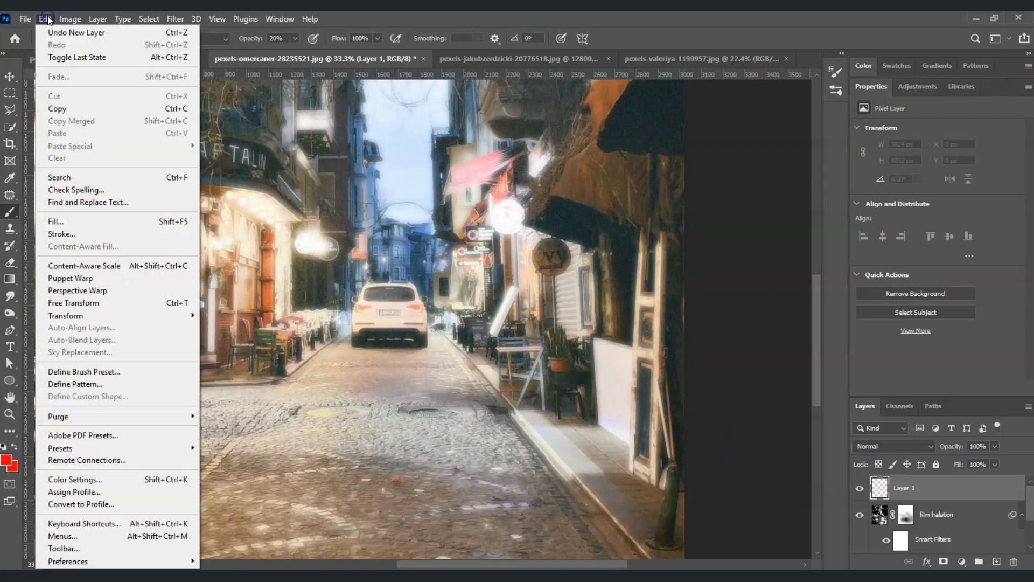
click(132, 220)
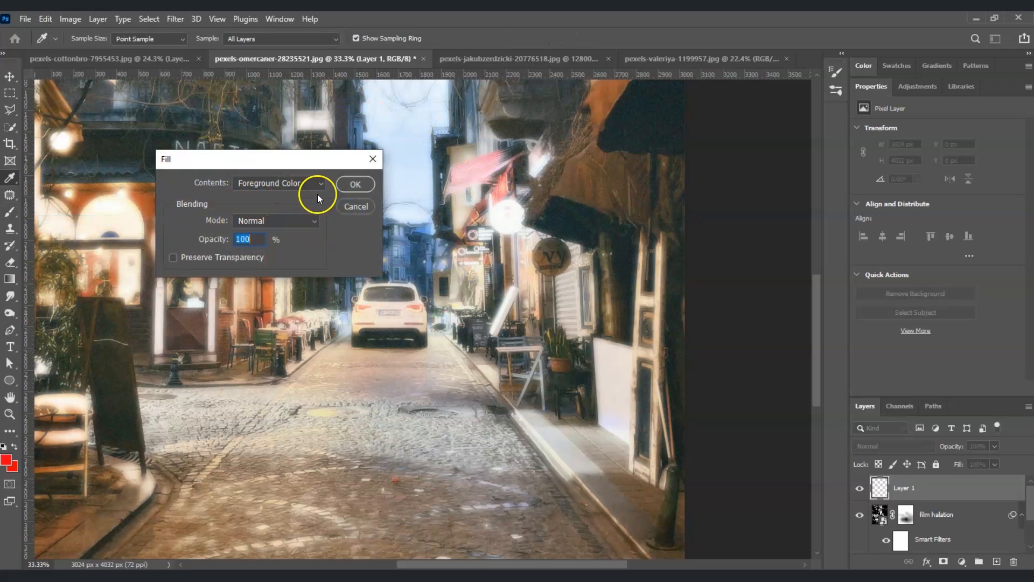
click(299, 187)
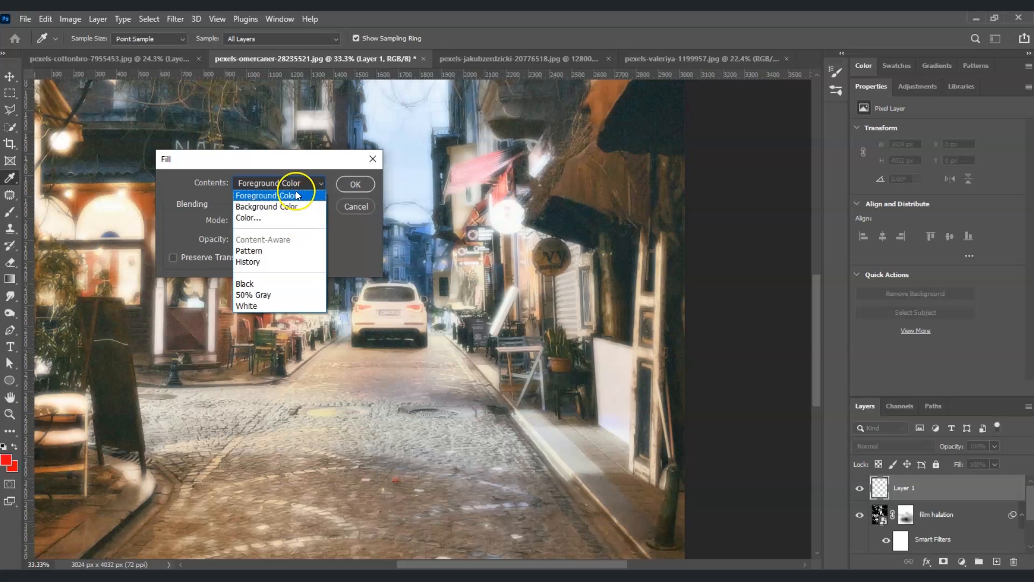
click(295, 196)
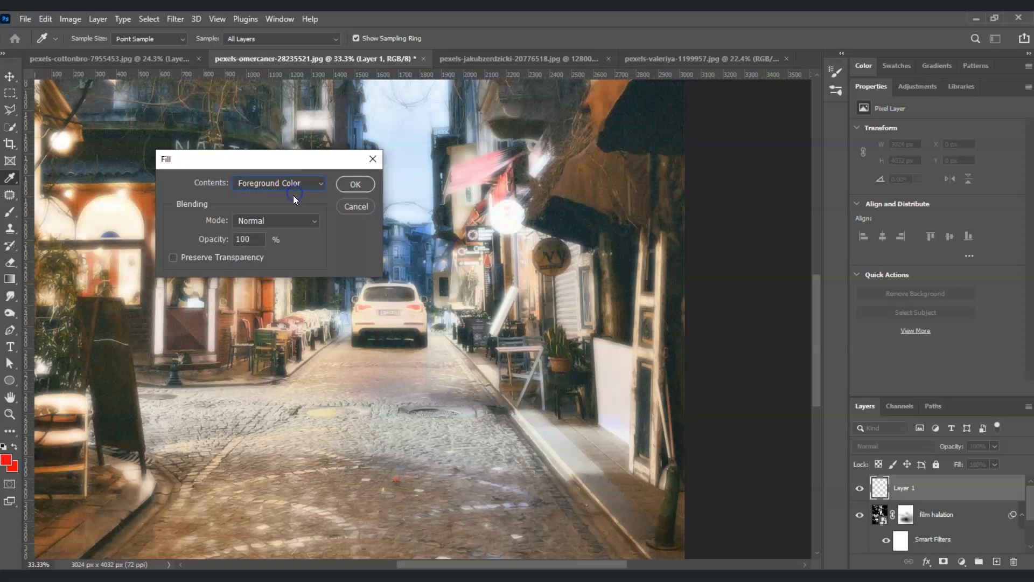
click(353, 186)
key(b)
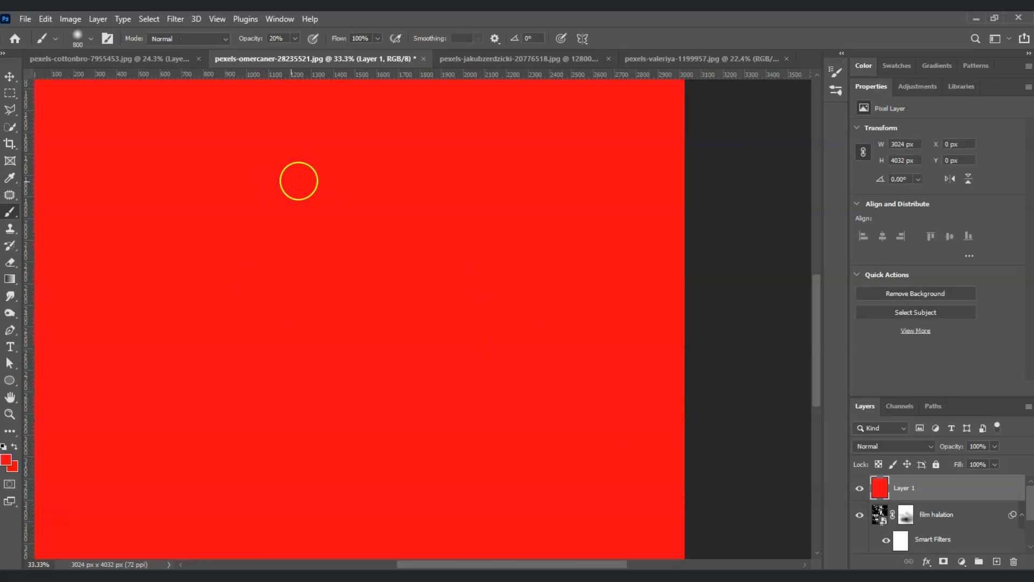
Set the red layer's blend mode to Screen.
key(z)
key(ctrl+0)
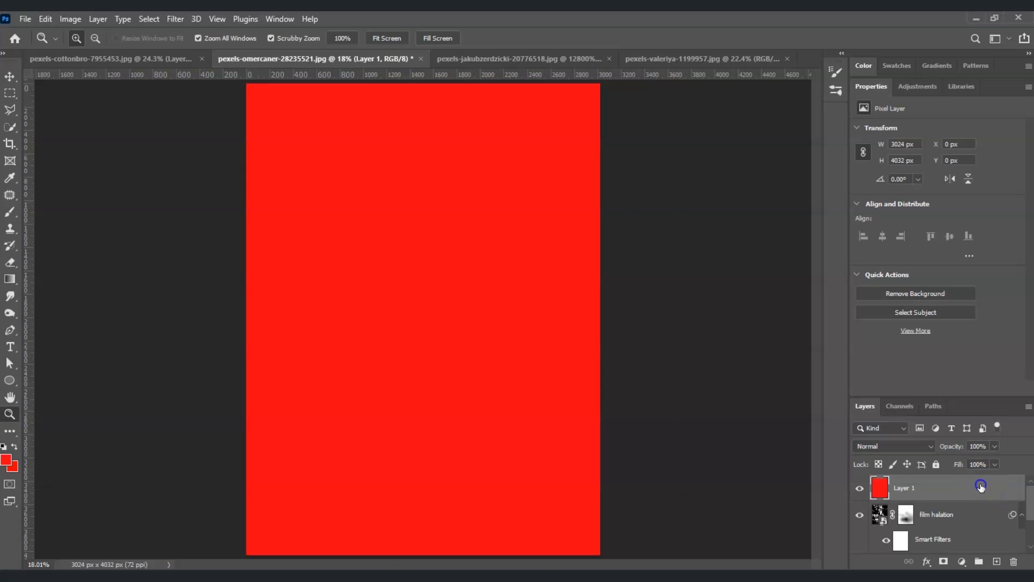
click(931, 447)
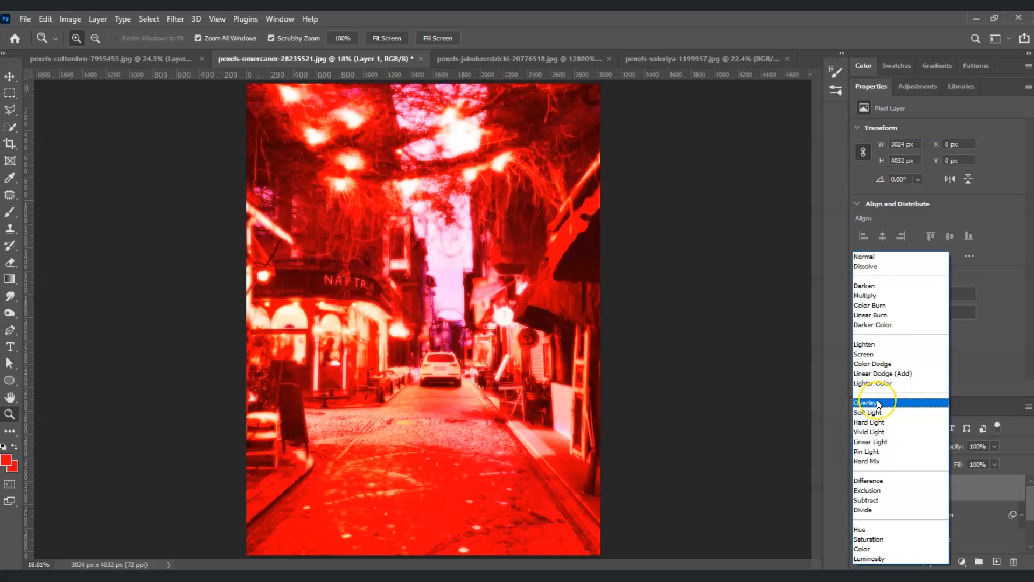
click(894, 355)
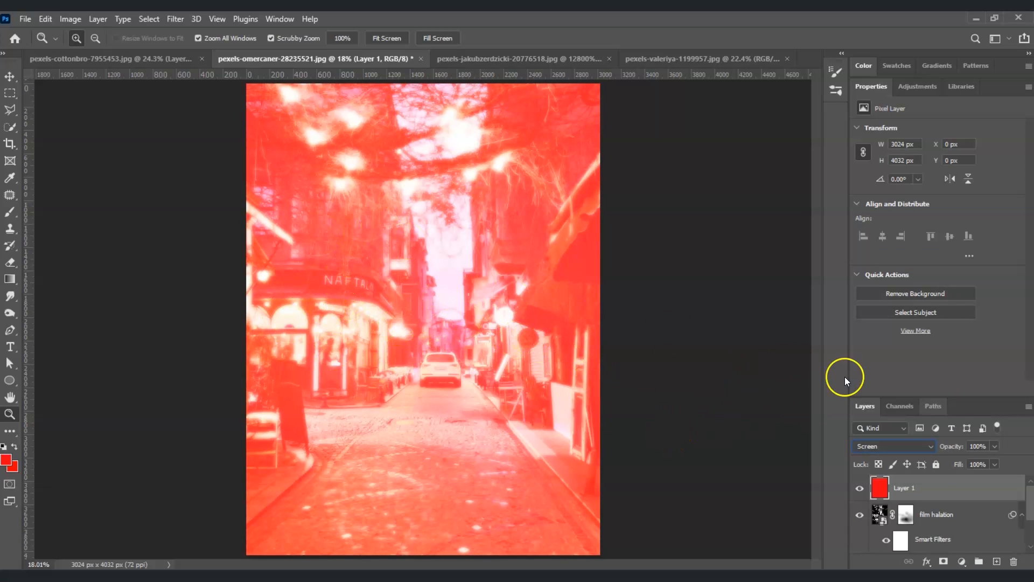
Lower the red layer's opacity to 25%.
click(994, 446)
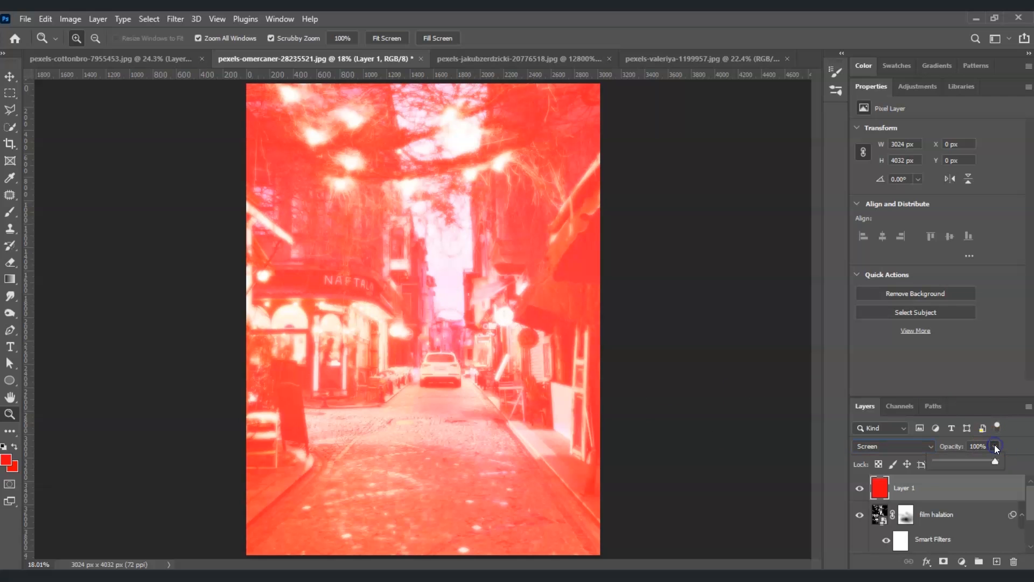
drag(981, 461, 949, 447)
text(25)
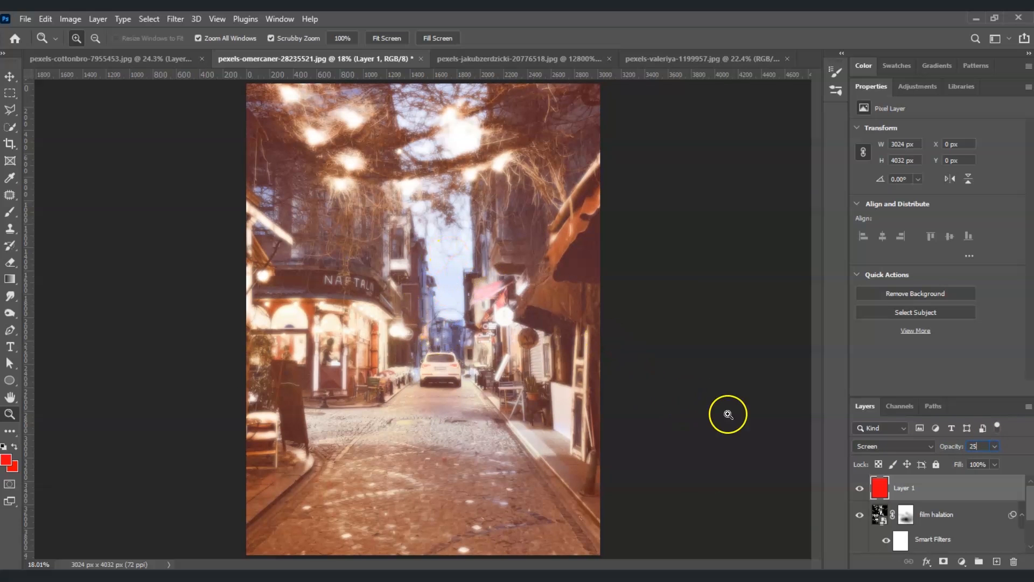
Apply an Add Noise smart filter with amount 2 to the film halation layer.
click(592, 314)
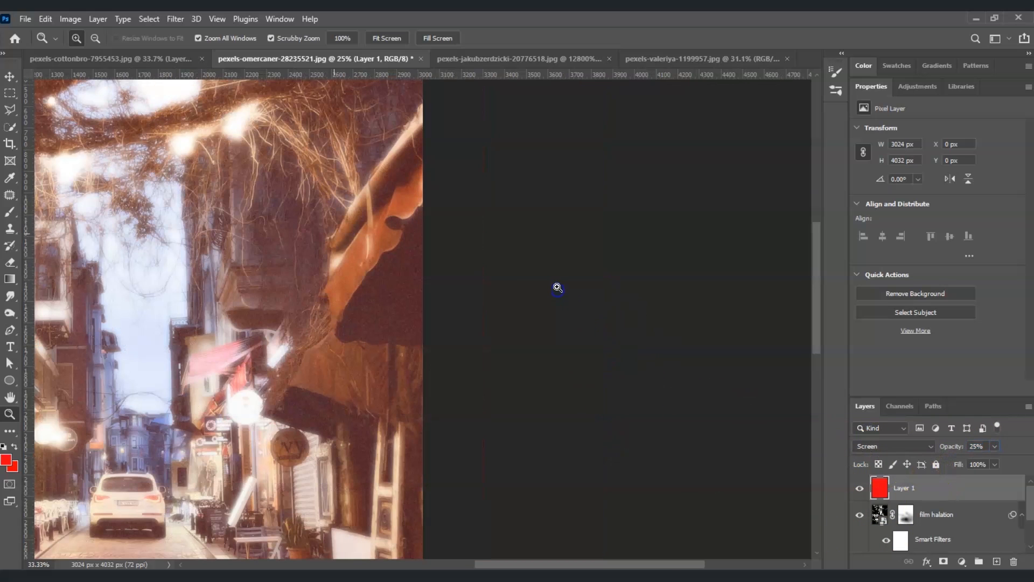
drag(612, 564, 525, 563)
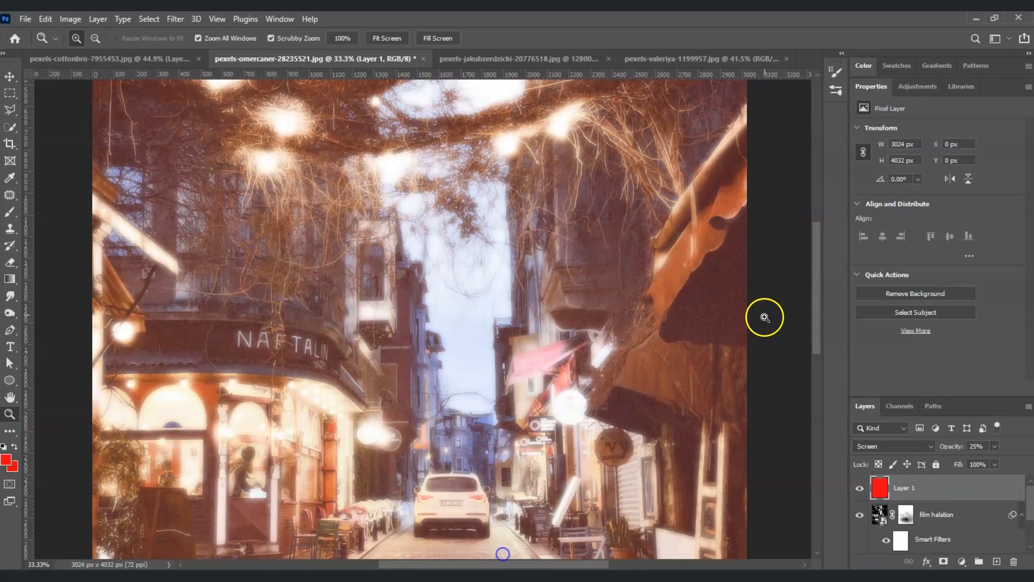
key(ctrl+0)
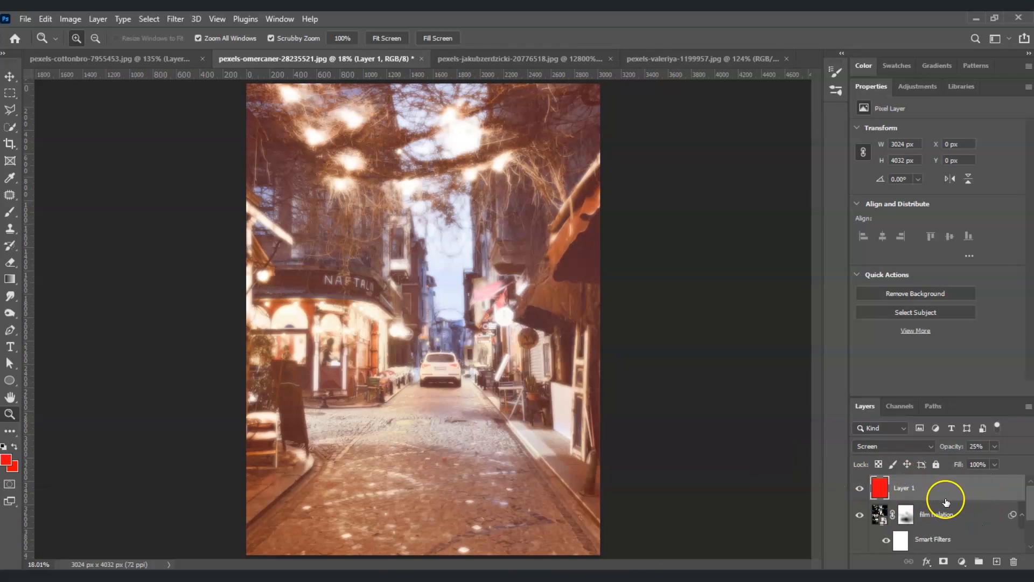
click(959, 509)
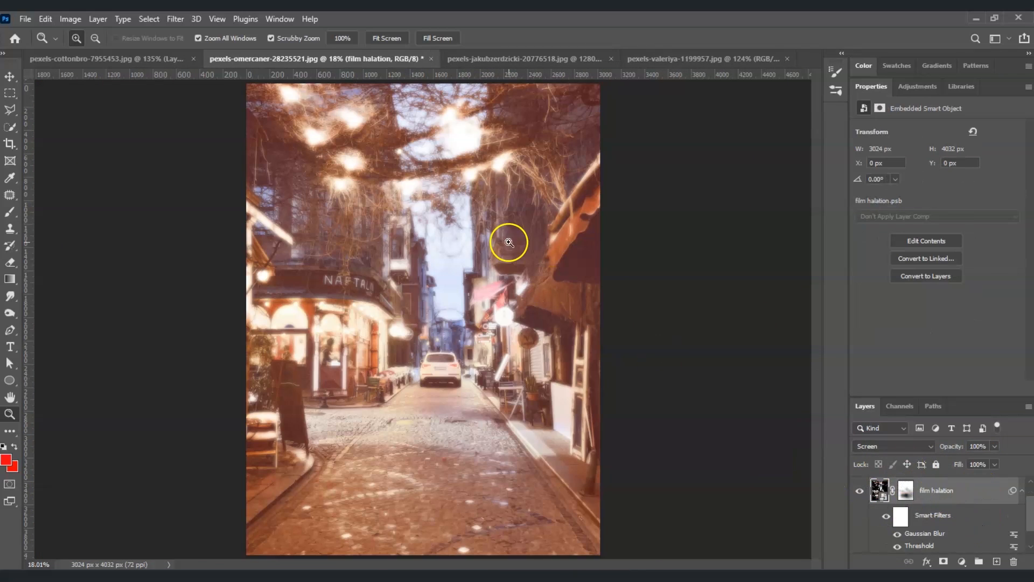
click(175, 19)
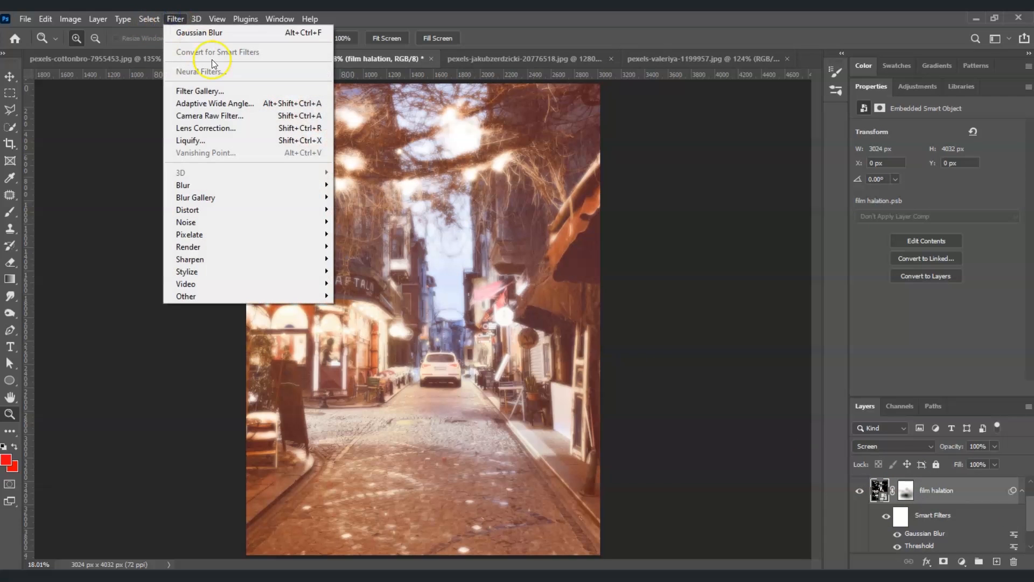
mouse_move(238, 227)
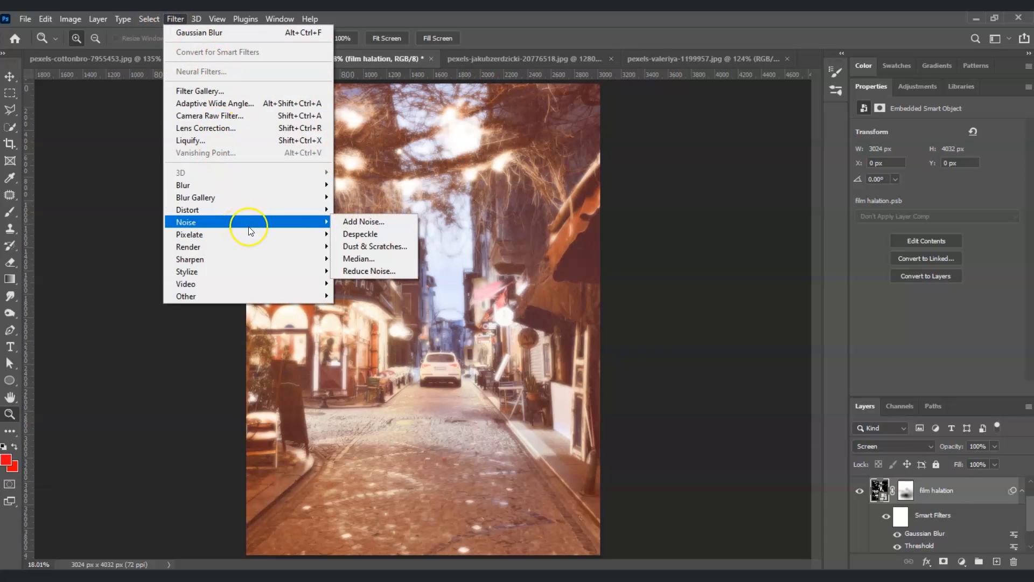
click(366, 222)
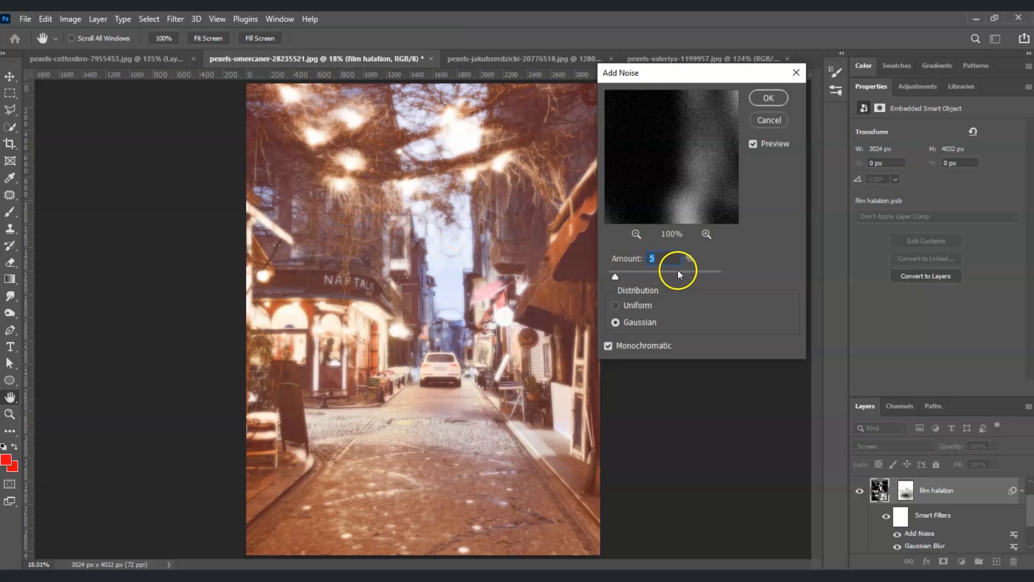
text(2)
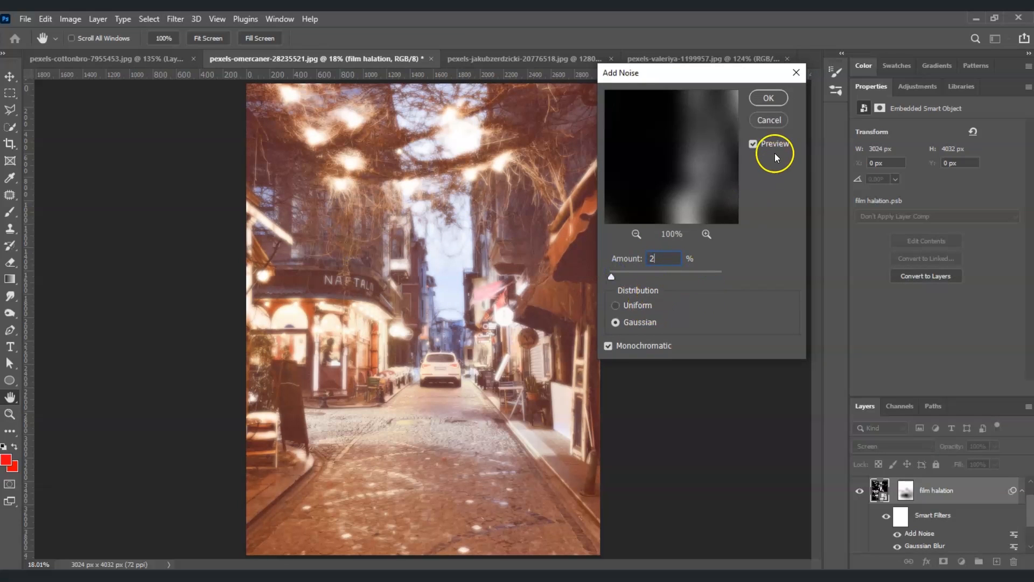
click(768, 99)
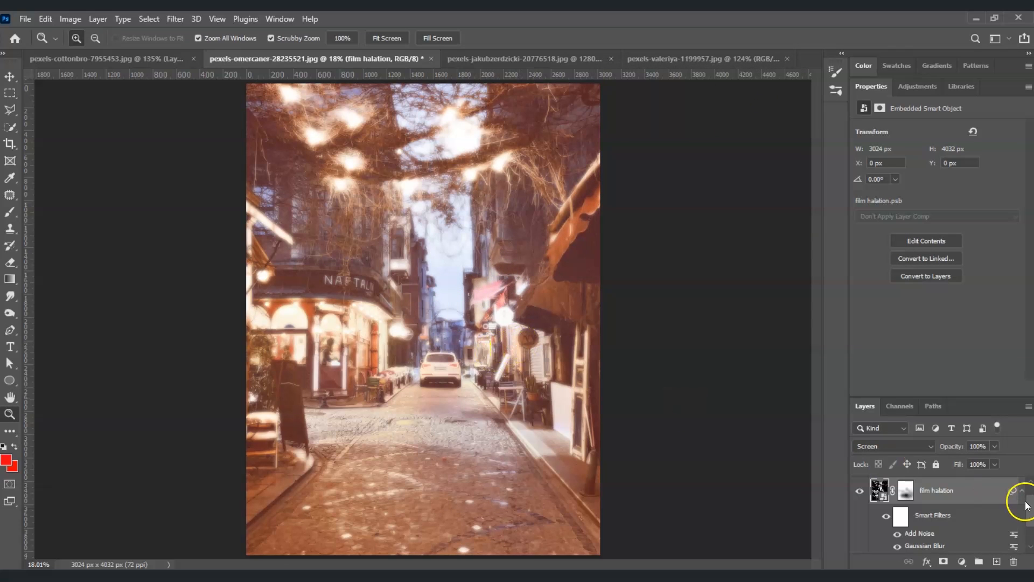
Hide the top Background copy layer to compare the halation result with the original.
drag(1030, 511, 1030, 539)
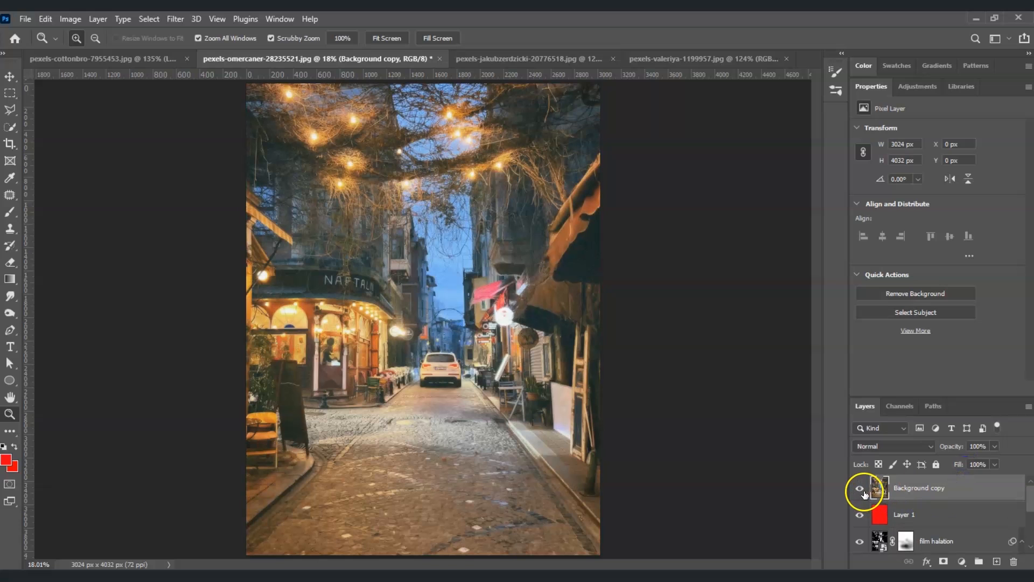
click(861, 489)
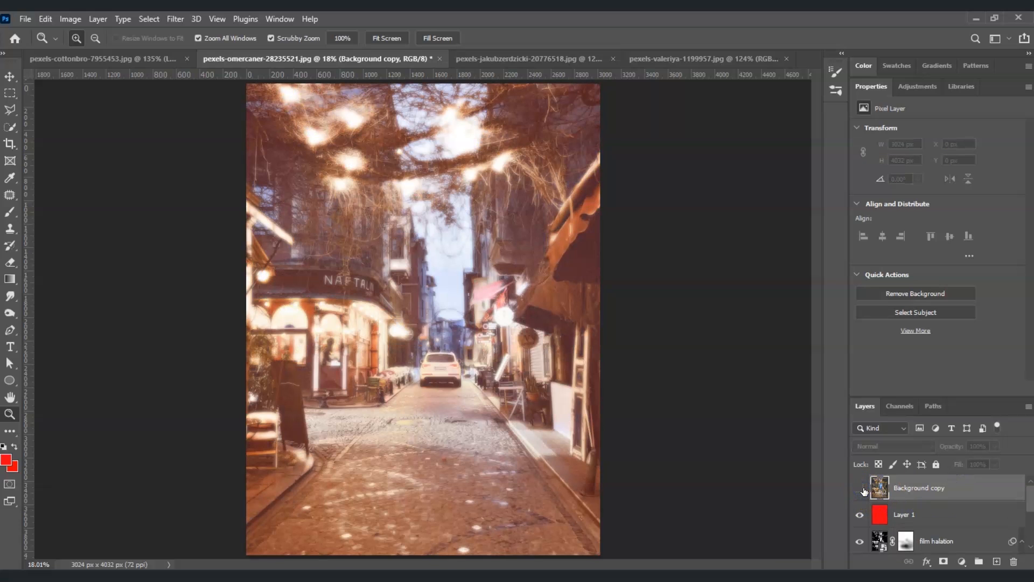